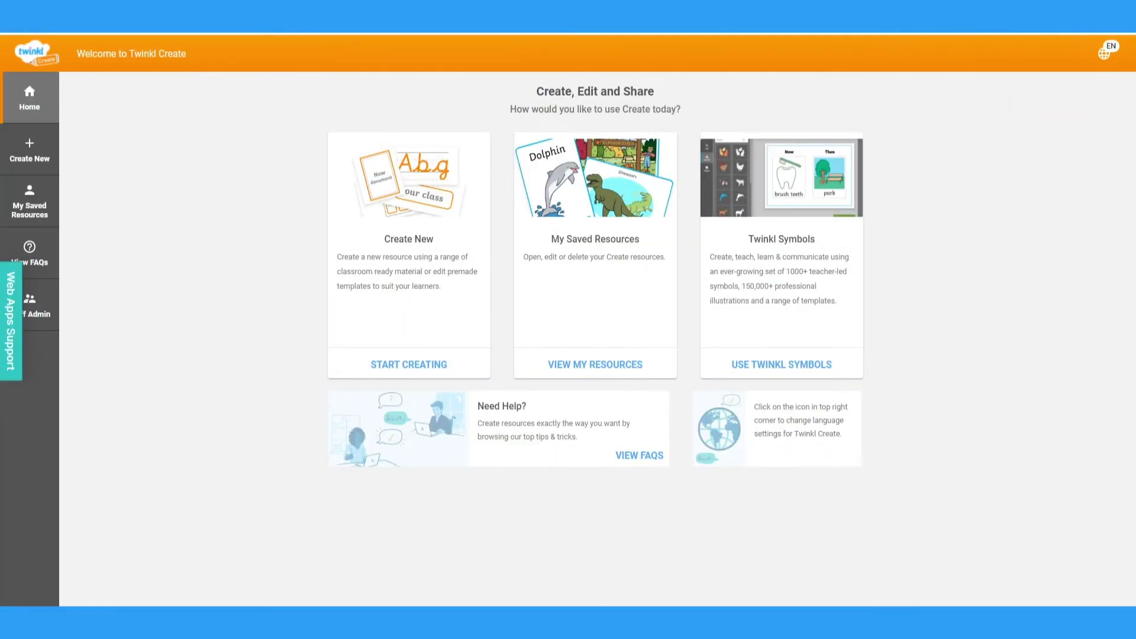
Step: Start a new resource from the Neutral Classroom display banner and replace its heading with 'Welcome!'
left_click(475, 365)
left_click(471, 311)
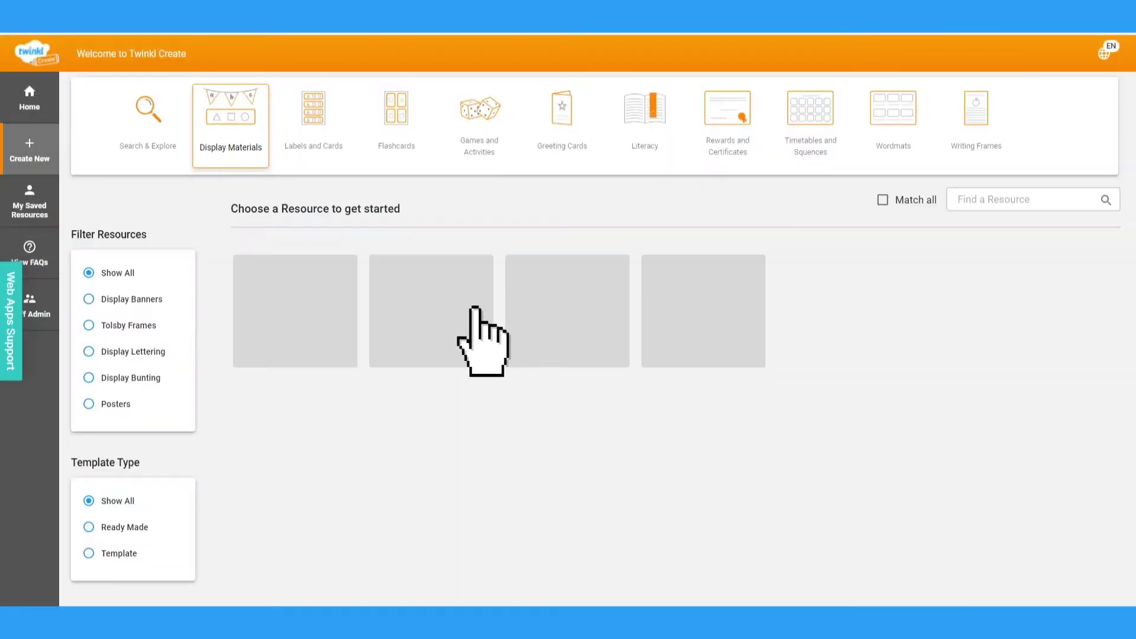
left_click(546, 322)
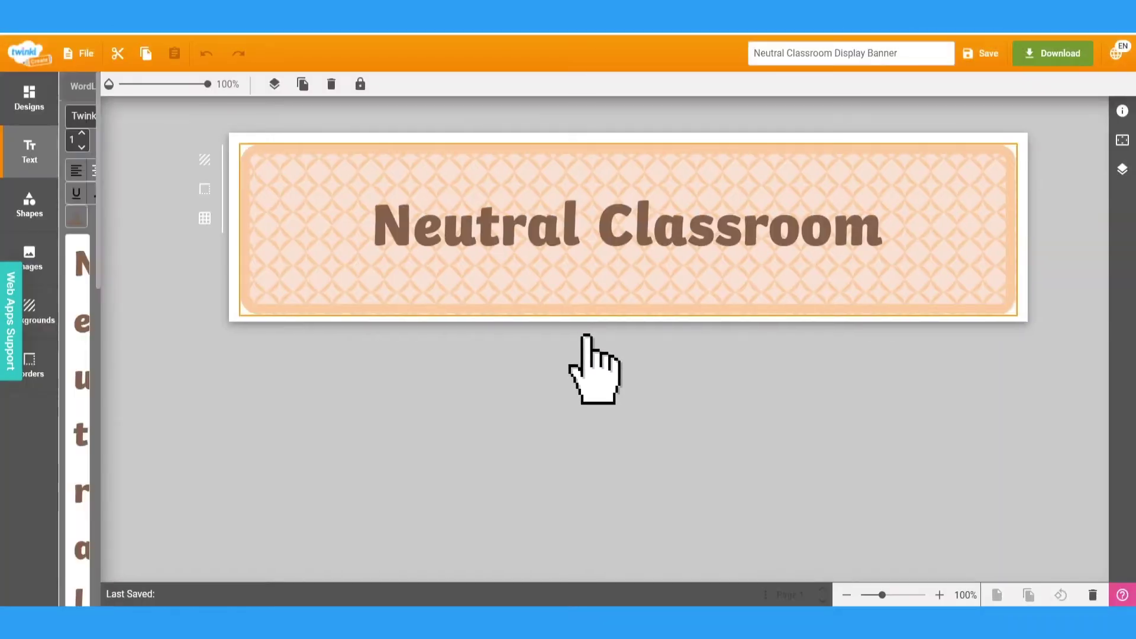
triple_click(210, 304)
type("W")
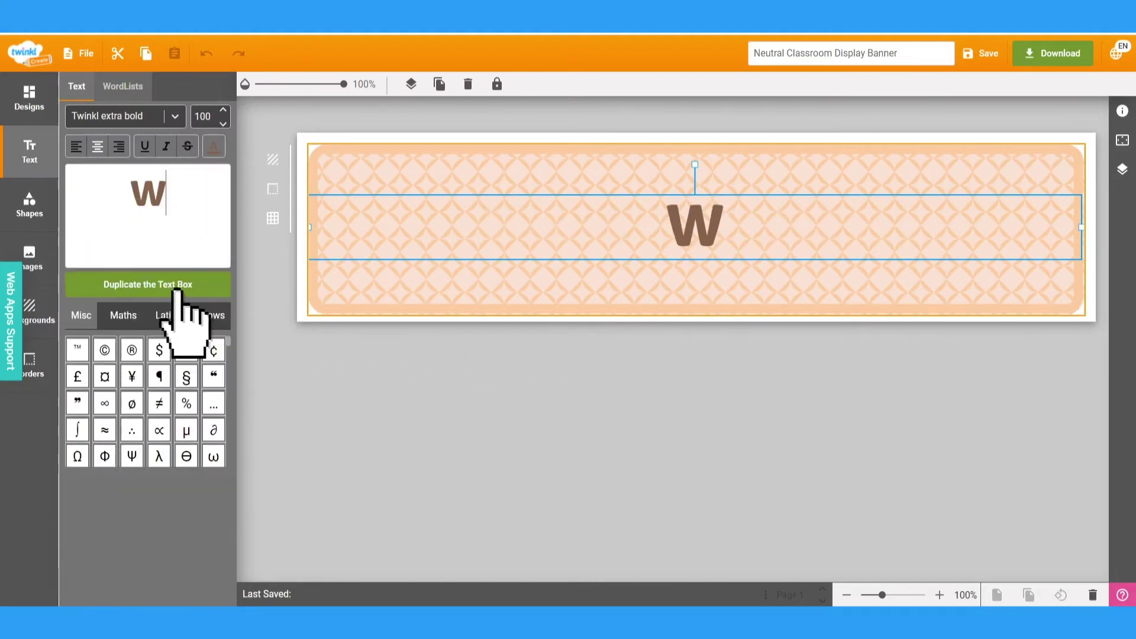
type("elcome")
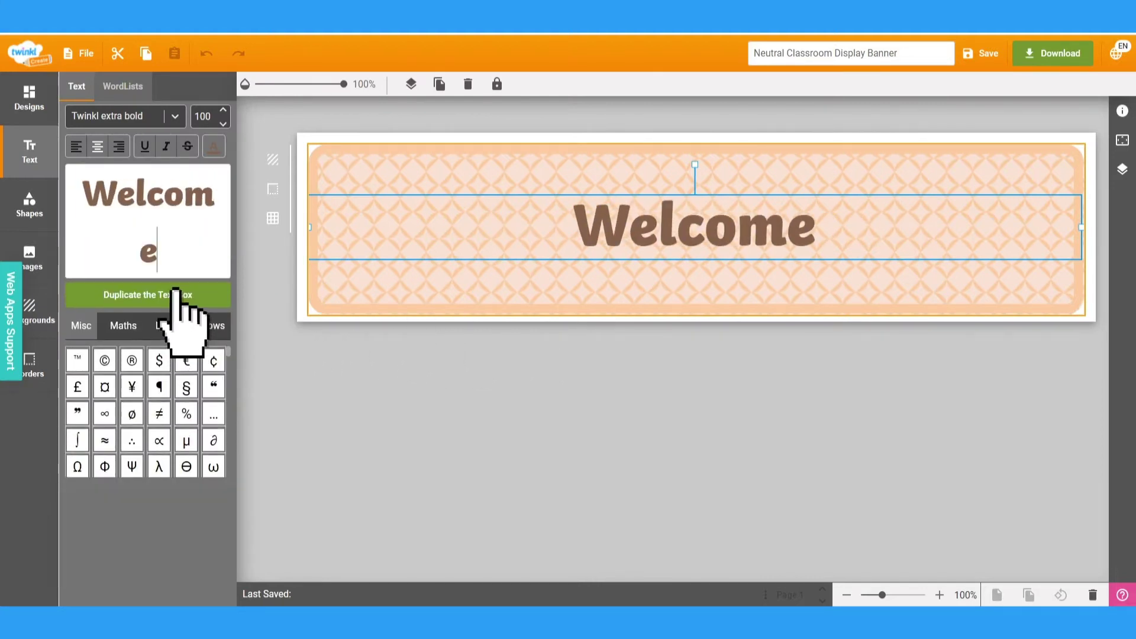
type("!")
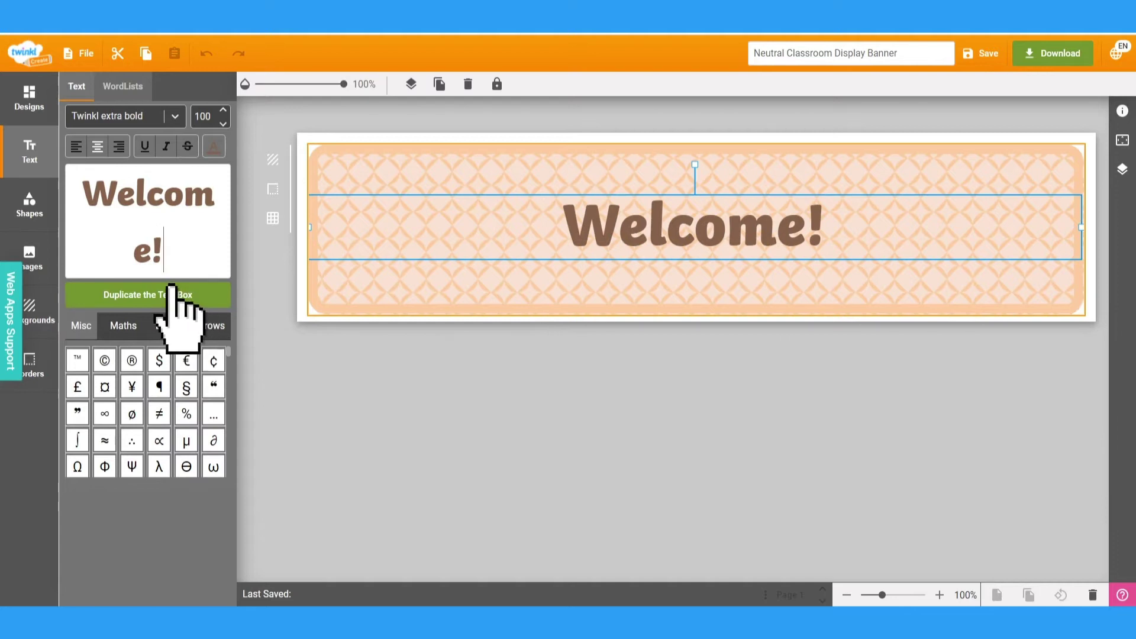
Step: Add the orange cat picture and a girl picture from a 'welcome' search to the banner
left_click(29, 244)
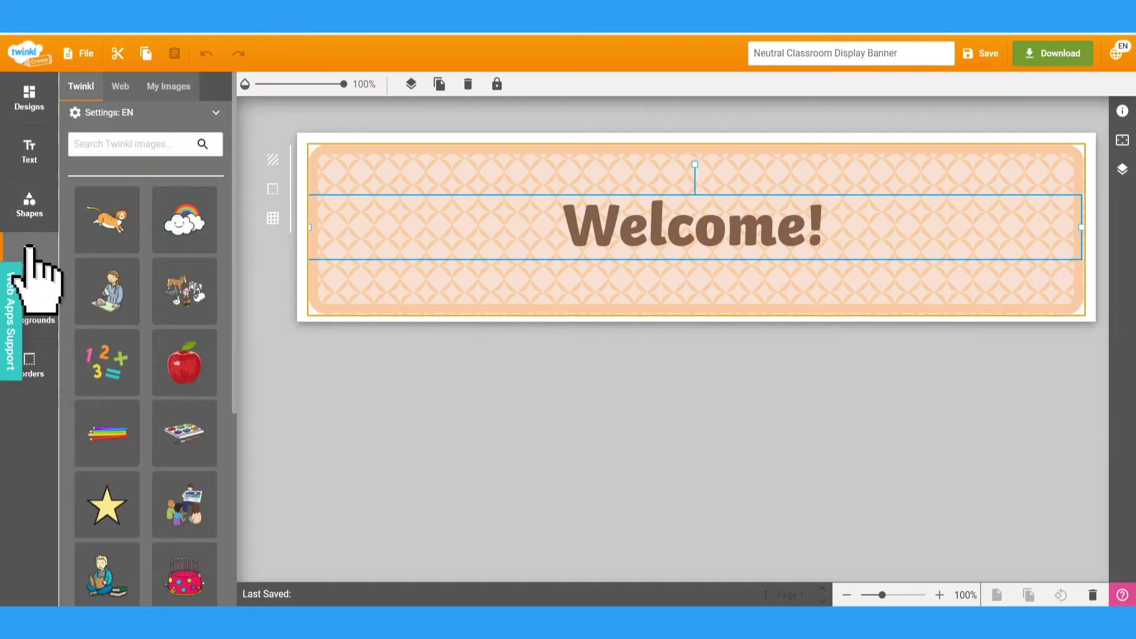
left_click(214, 112)
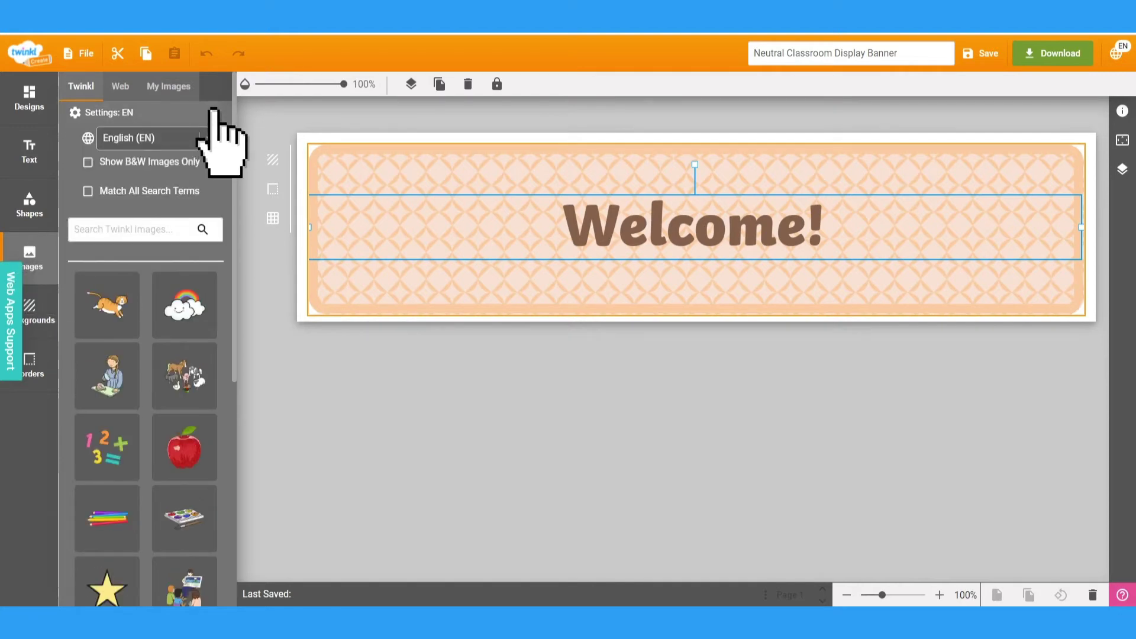
left_click(109, 291)
left_click(182, 231)
type("welcom")
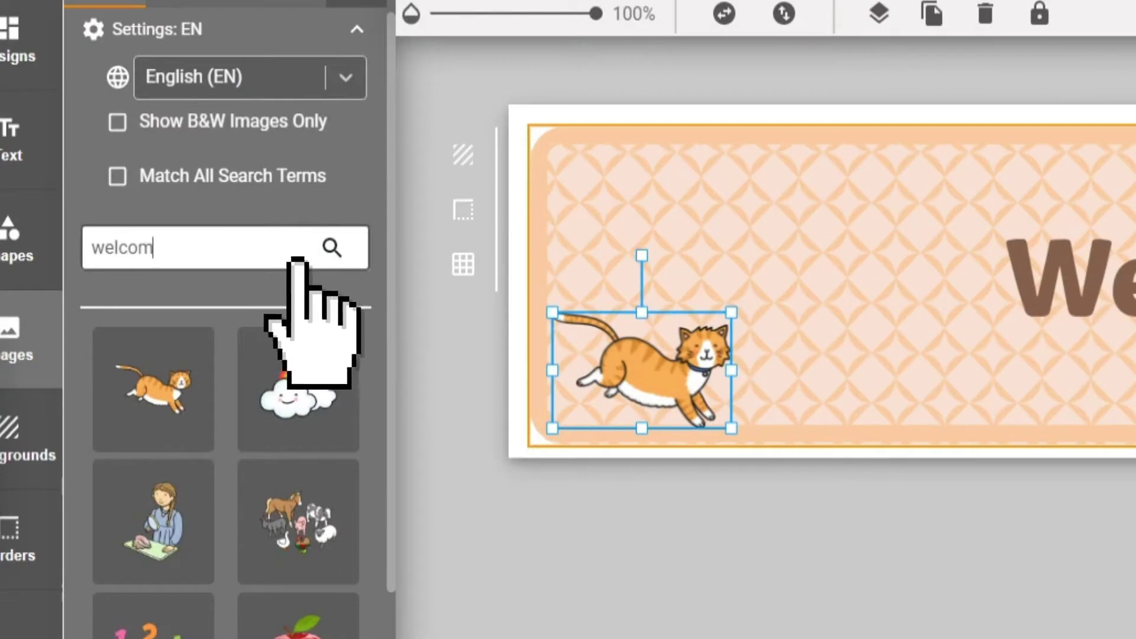
type("e")
key("Return")
scroll(177, 356, "down", 5)
left_click(306, 412)
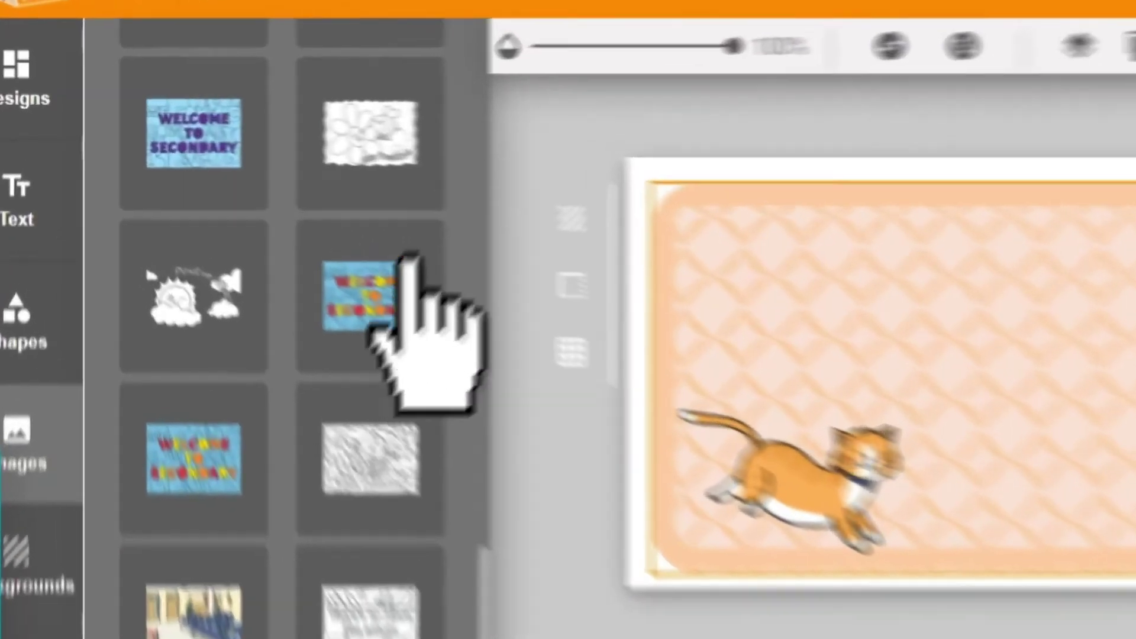
scroll(213, 195, "up", 10)
Step: Set the image language to English and require results to match all search terms
left_click(201, 139)
scroll(467, 177, "down", 10)
scroll(470, 178, "down", 5)
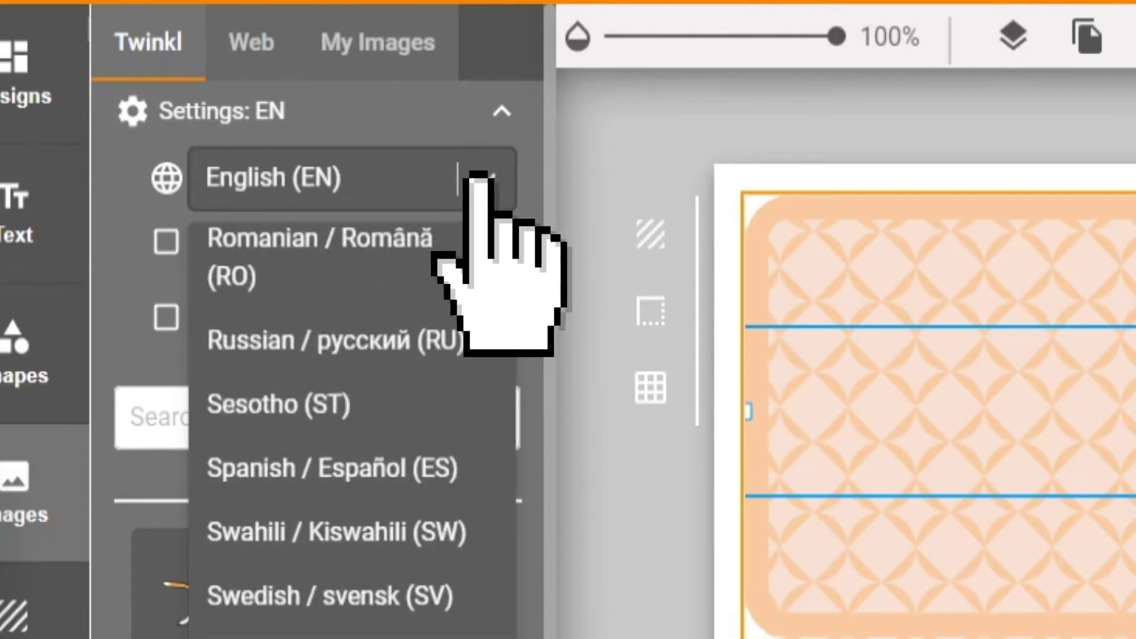
left_click(465, 200)
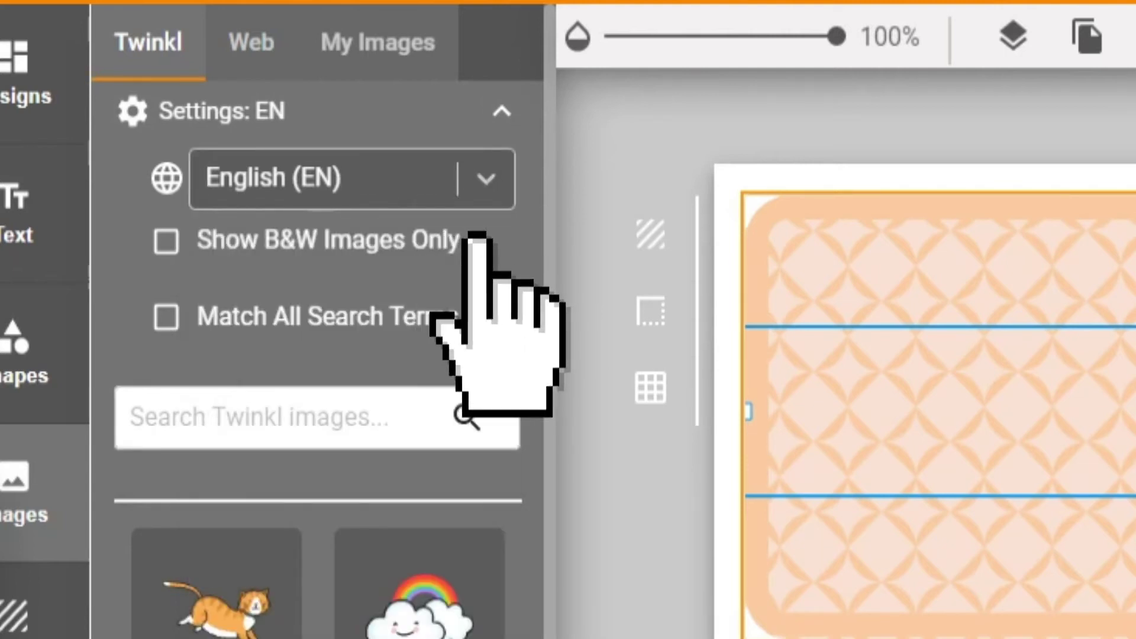
left_click(440, 311)
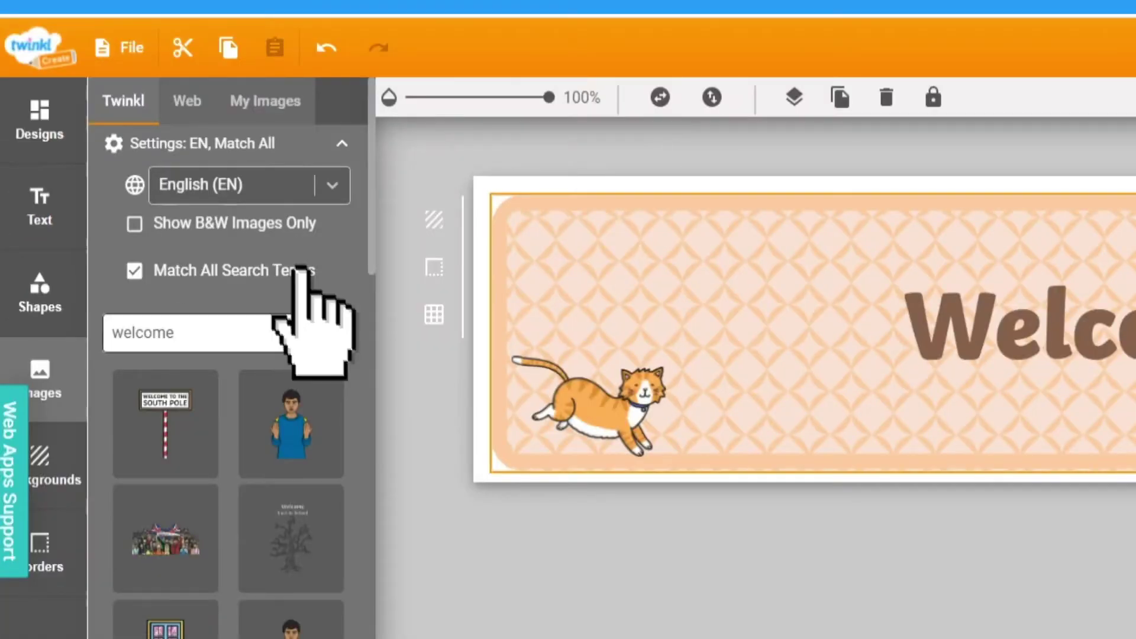
left_click(236, 57)
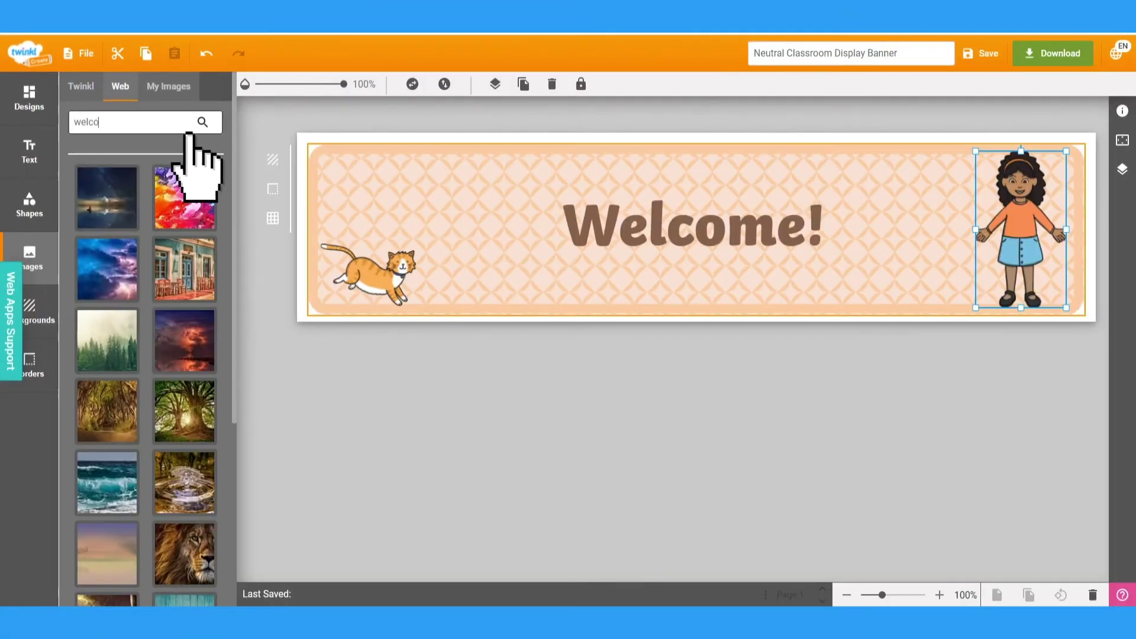
type("me back")
Step: Search the web for 'welcome back' and add the Back To School picture to the banner
key("Return")
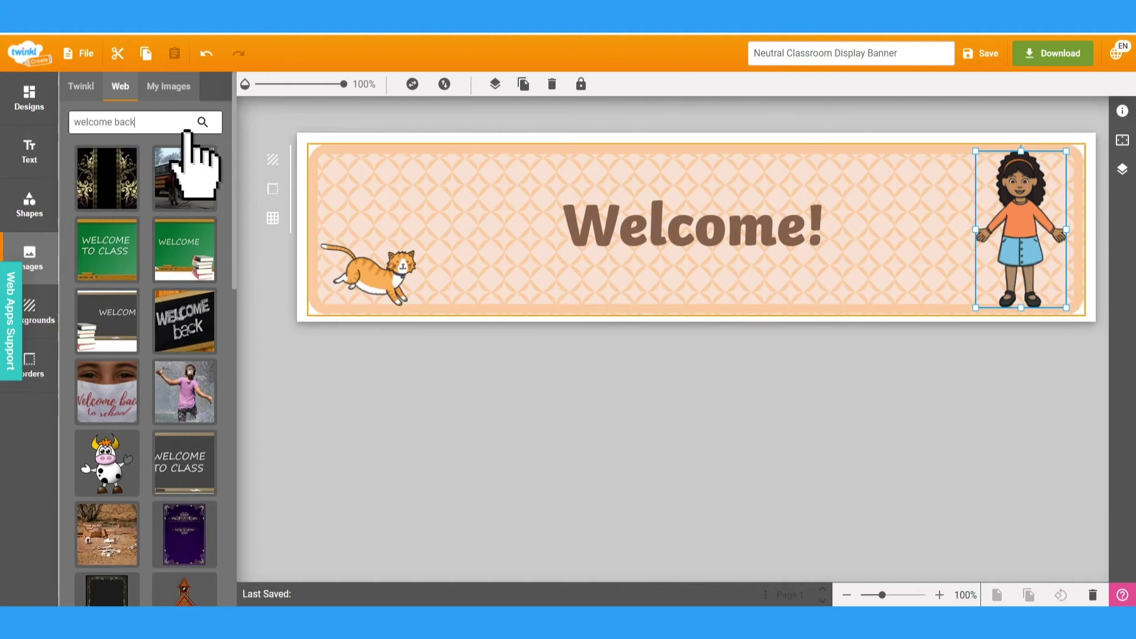
scroll(185, 267, "down", 5)
scroll(179, 337, "down", 3)
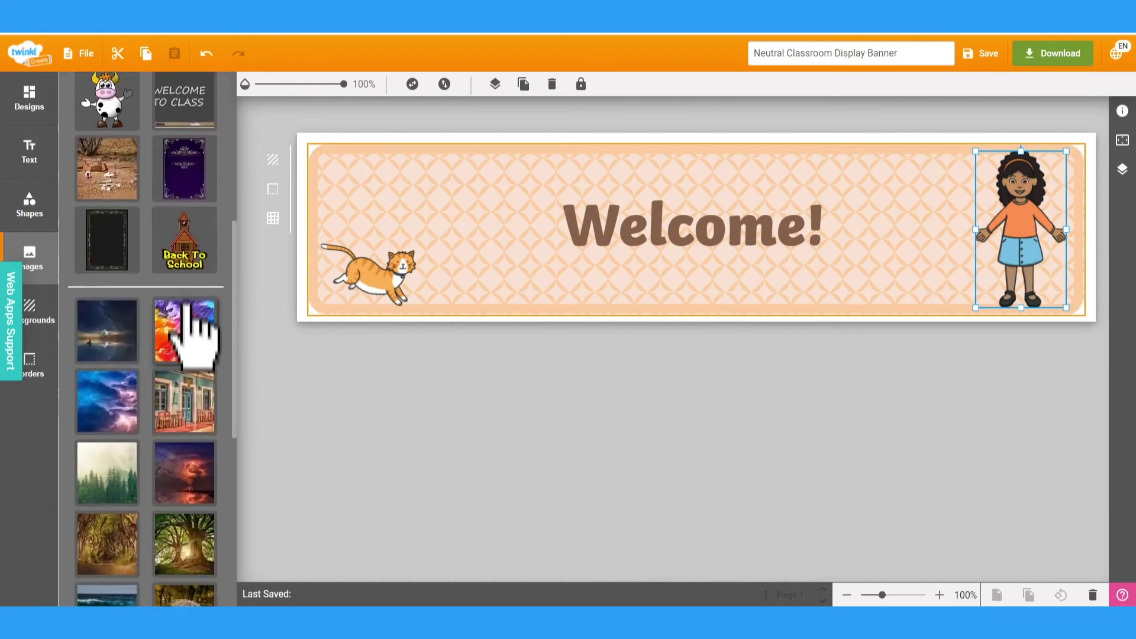
left_click(190, 253)
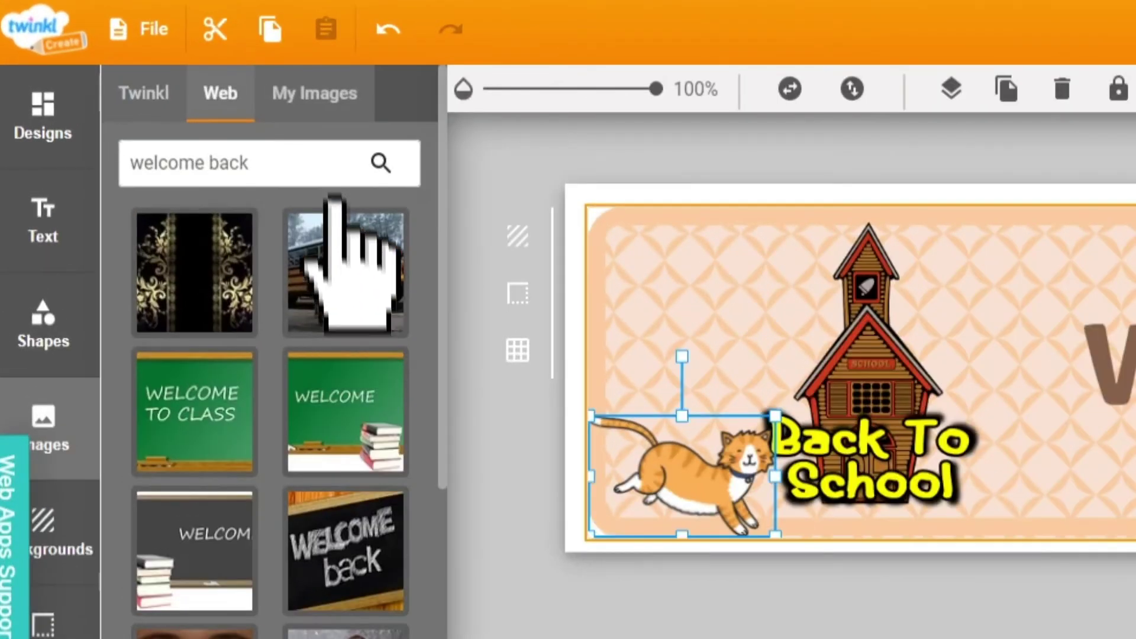
left_click(331, 89)
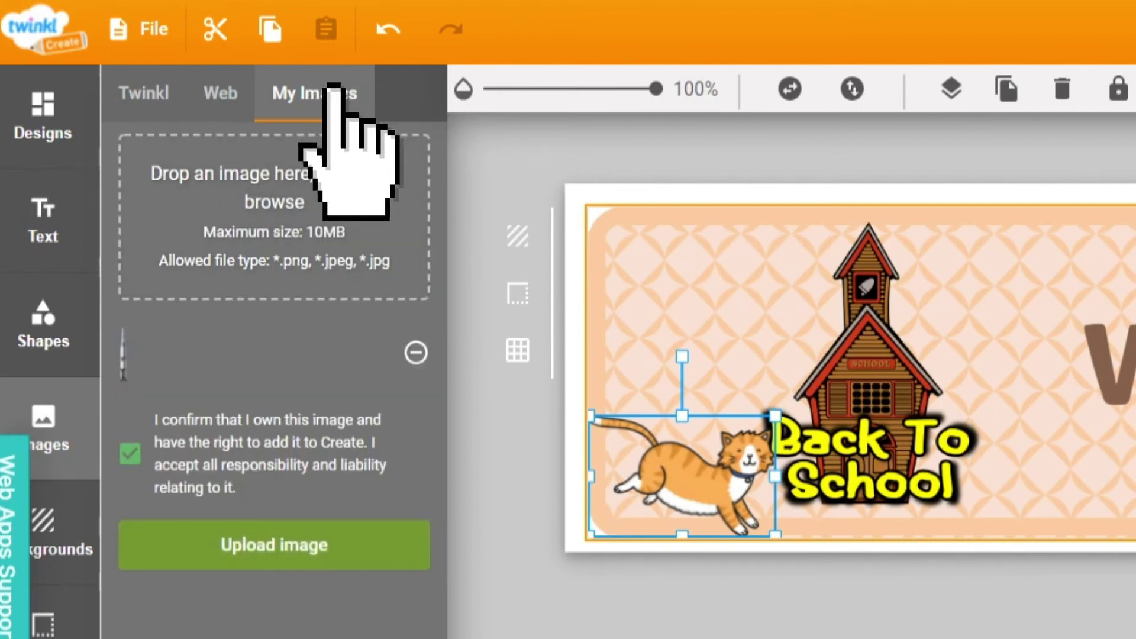
Step: Upload the chosen personal image with ownership confirmed
left_click(374, 541)
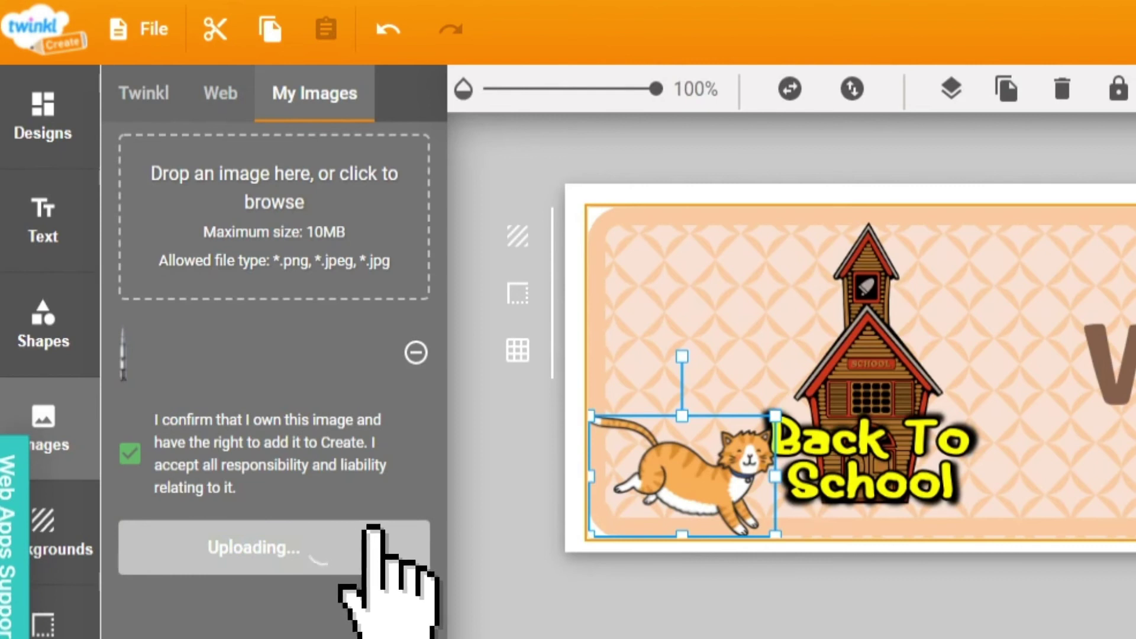